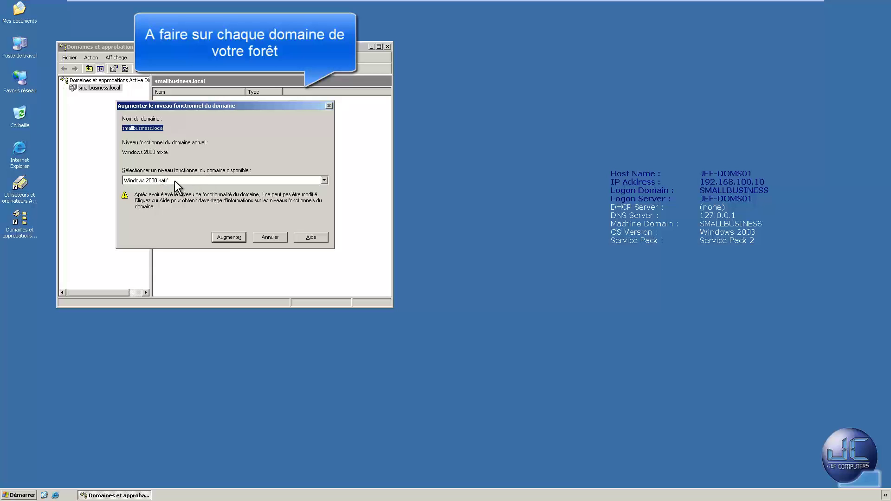
# Step: Raise the functional level of the smallbusiness.local domain to Windows Server 2003 and accept the irreversible change
pyautogui.click(174, 180)
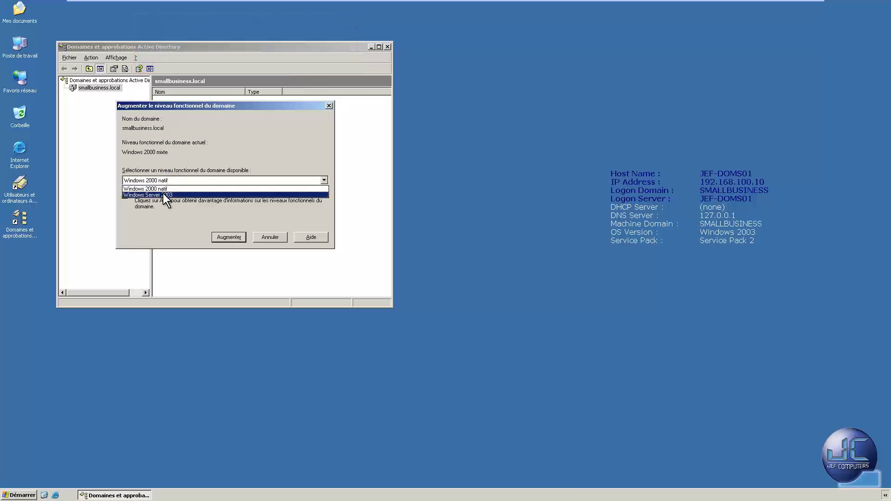
pyautogui.click(163, 194)
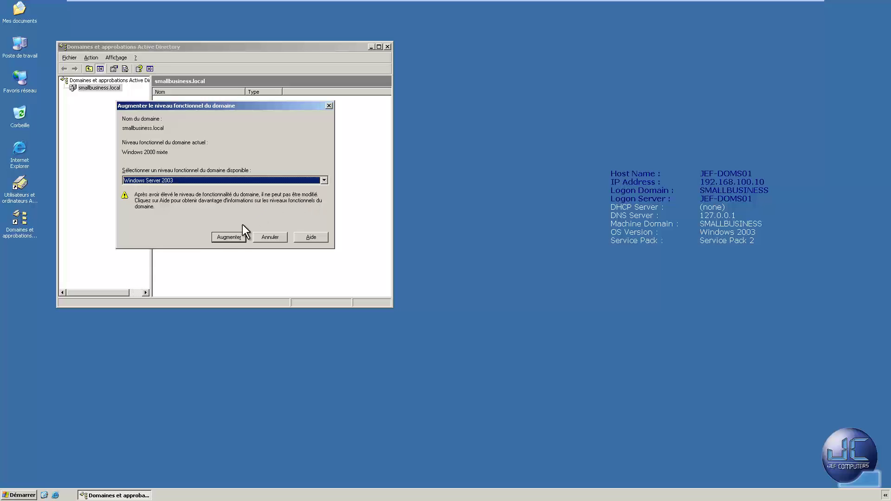
pyautogui.click(230, 237)
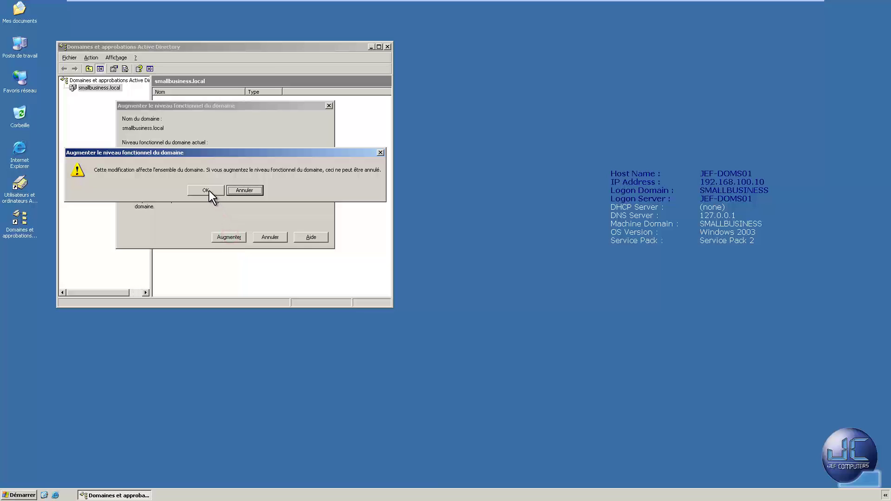
pyautogui.click(206, 190)
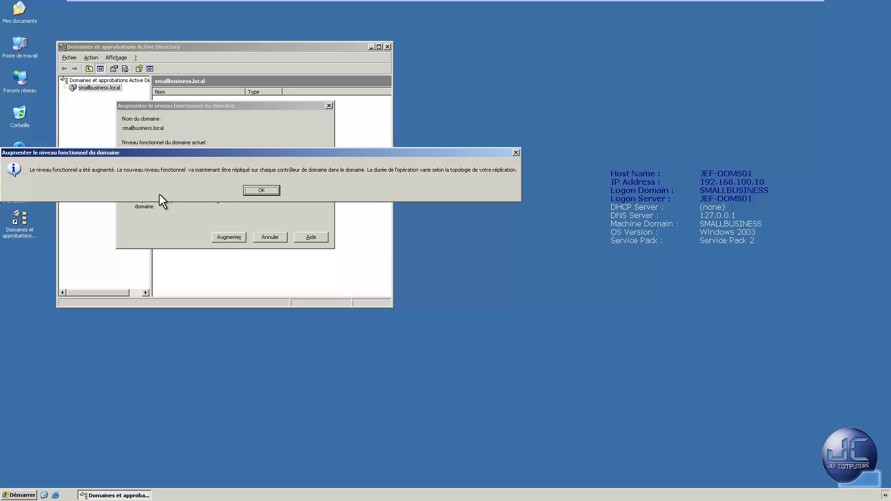
pyautogui.moveTo(147, 152); pyautogui.dragTo(281, 180)
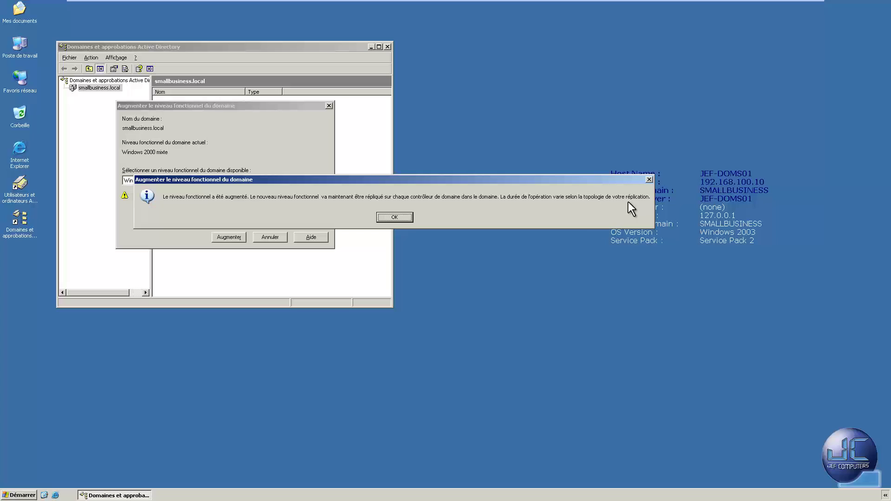
pyautogui.click(405, 217)
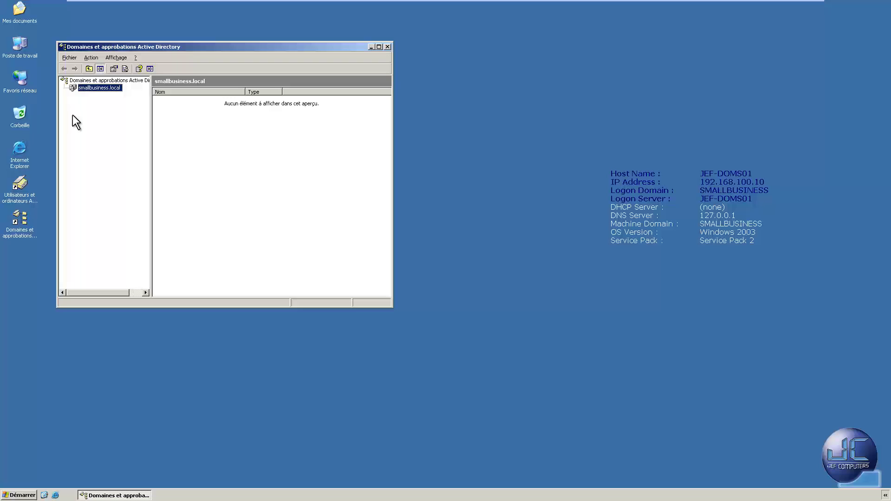
# Step: Raise the forest functional level to Windows Server 2003, accept the irreversible change, and close the domains and trusts console
pyautogui.rightClick(98, 83)
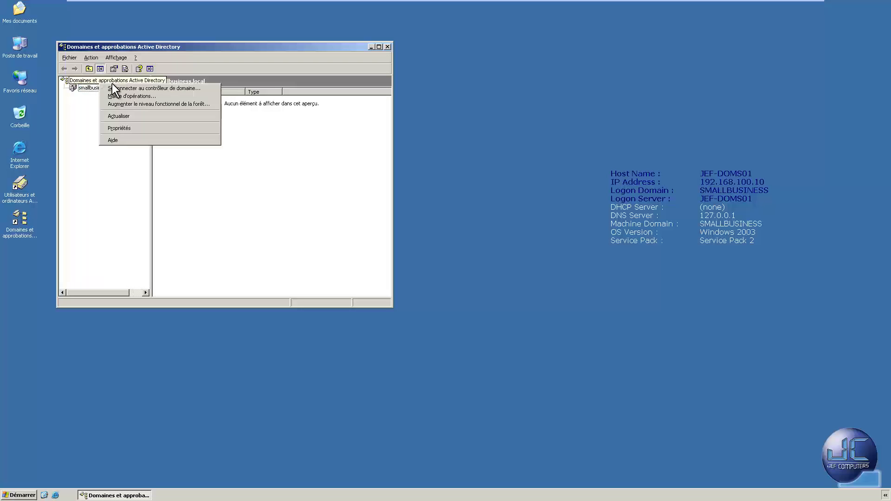
pyautogui.click(204, 105)
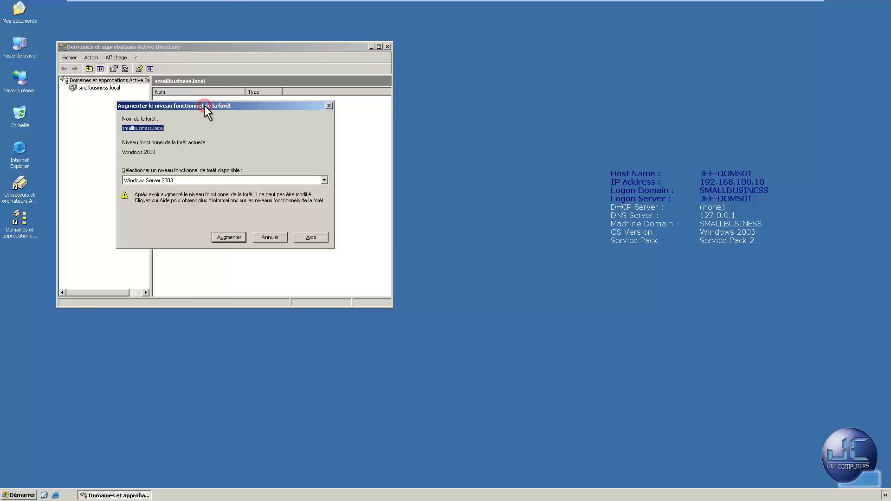
pyautogui.click(169, 182)
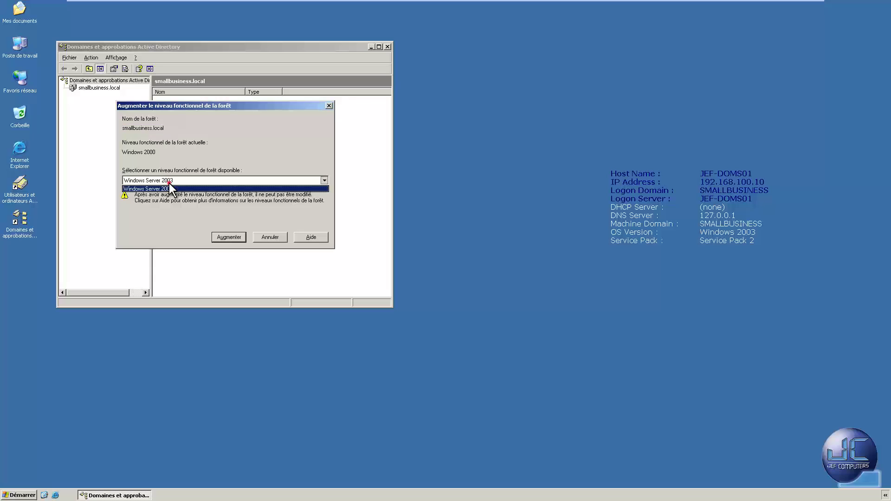
pyautogui.click(173, 178)
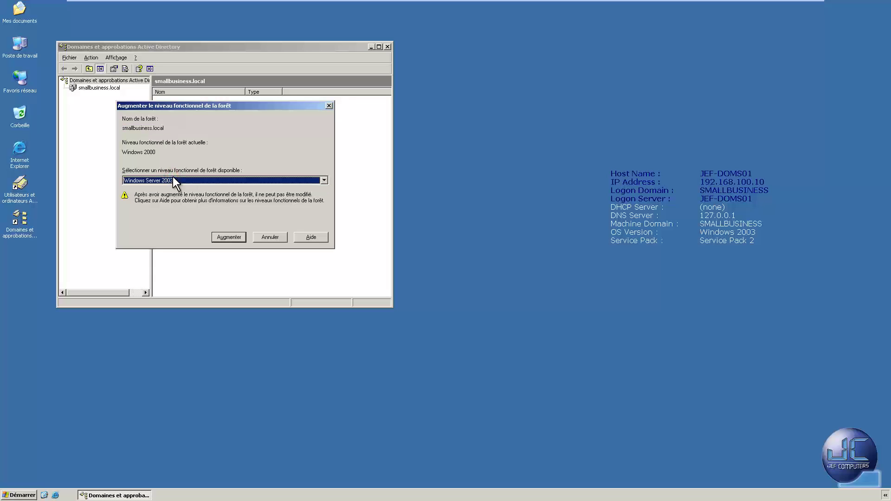
pyautogui.moveTo(124, 153); pyautogui.dragTo(159, 153)
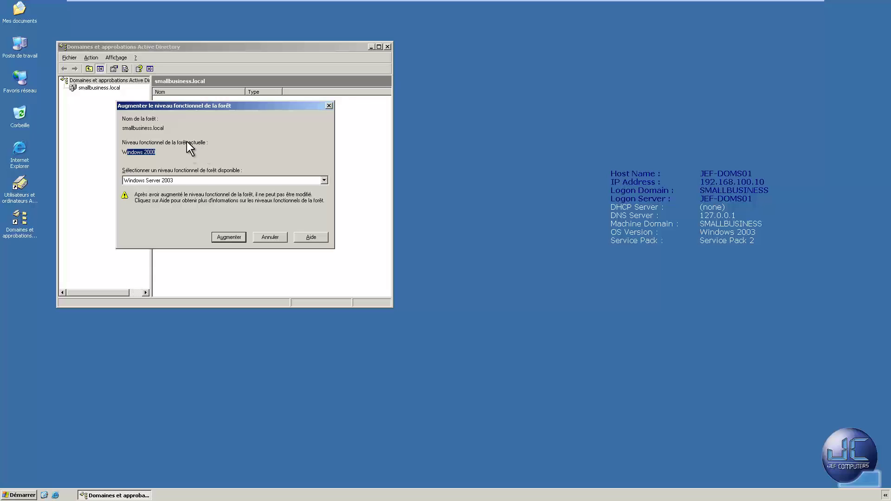
pyautogui.click(225, 236)
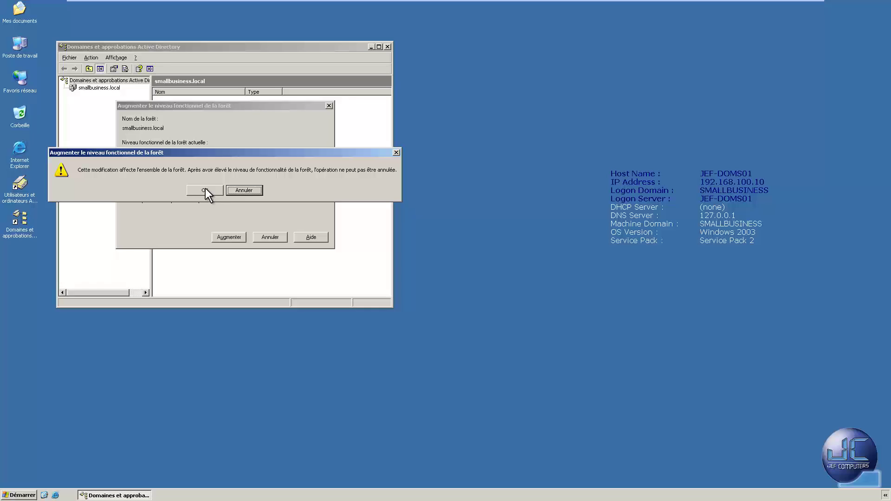
pyautogui.click(140, 169)
pyautogui.click(388, 173)
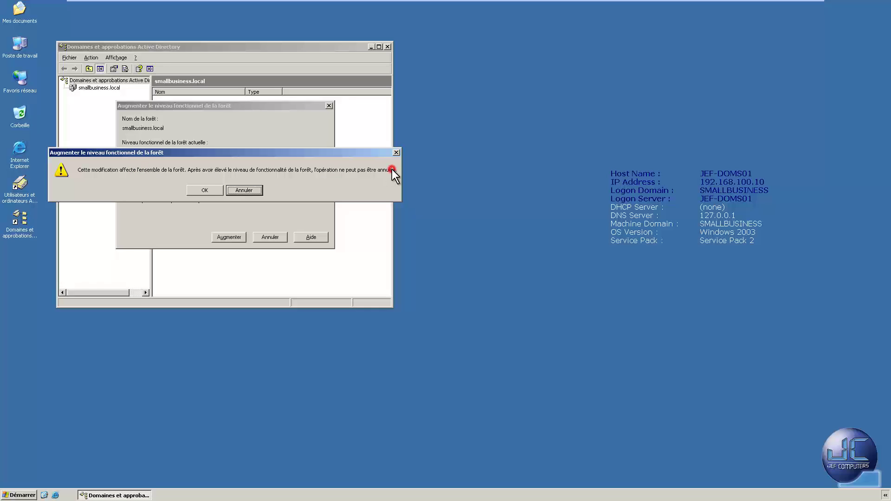
pyautogui.click(201, 191)
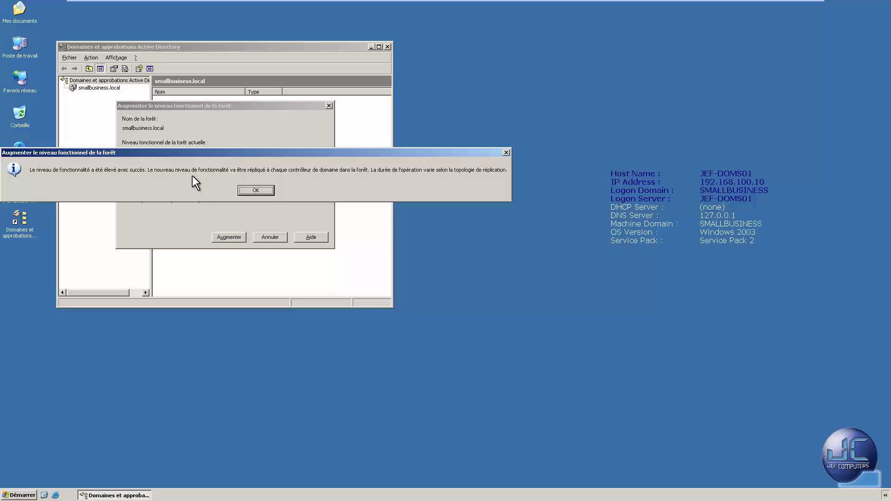
pyautogui.moveTo(223, 154); pyautogui.dragTo(310, 159)
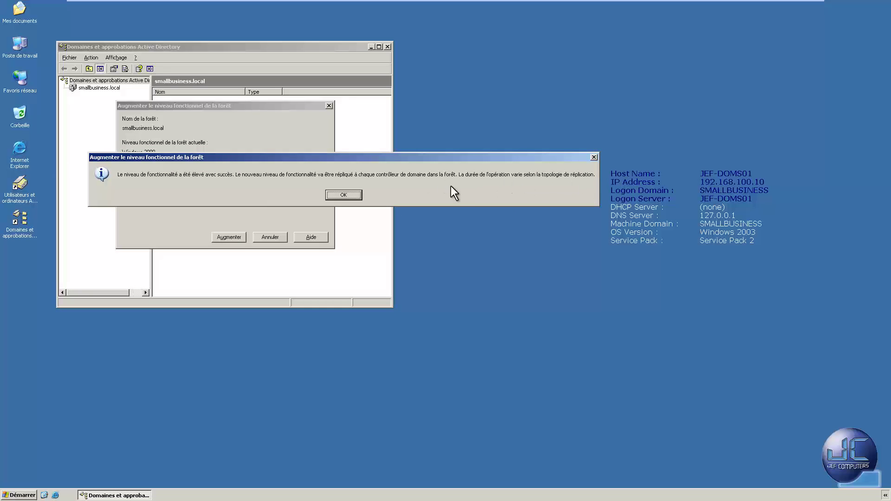
pyautogui.click(340, 195)
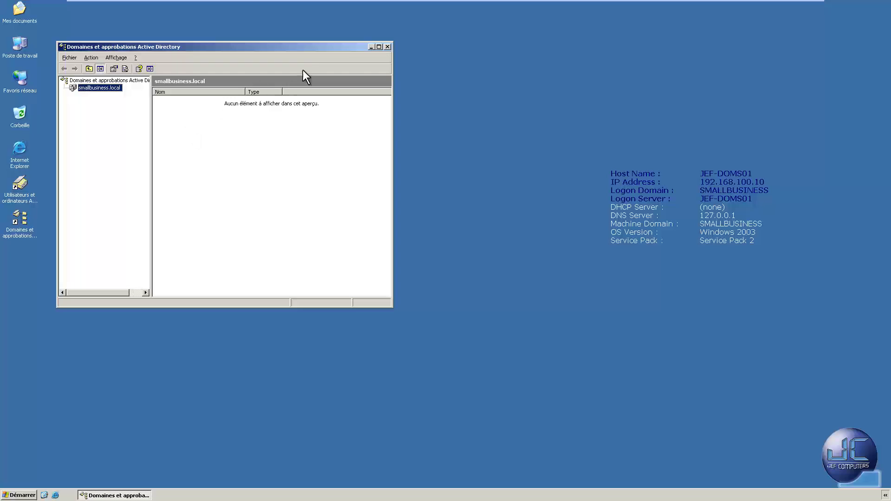
pyautogui.click(388, 46)
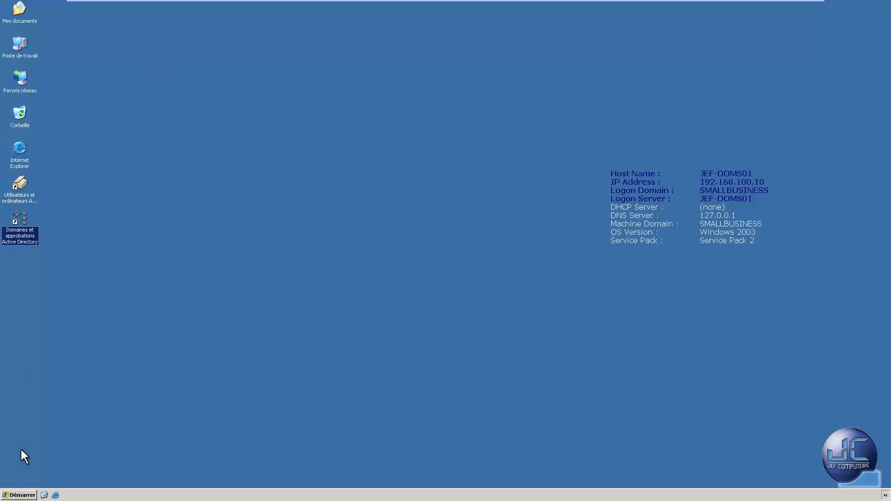
# Step: Open a Command Prompt window by running cmd
pyautogui.click(7, 498)
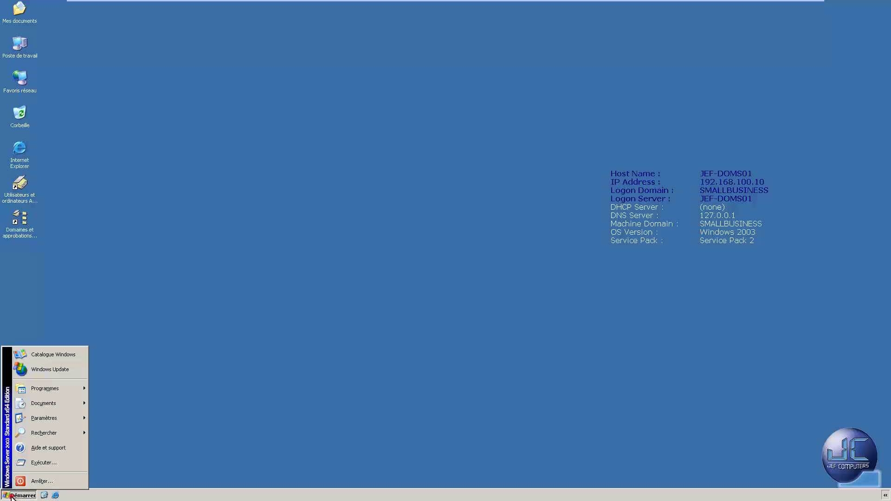
pyautogui.click(34, 464)
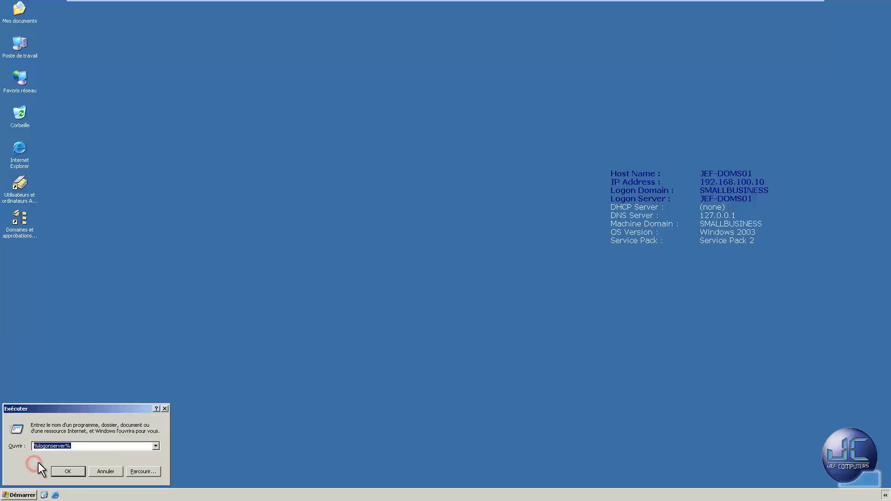
pyautogui.write('cmd')
pyautogui.press('Return')
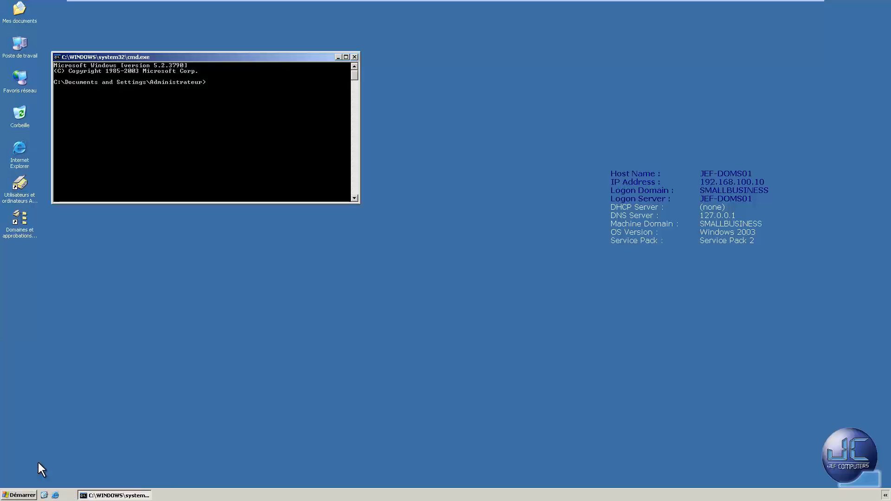
pyautogui.moveTo(268, 57); pyautogui.dragTo(371, 93)
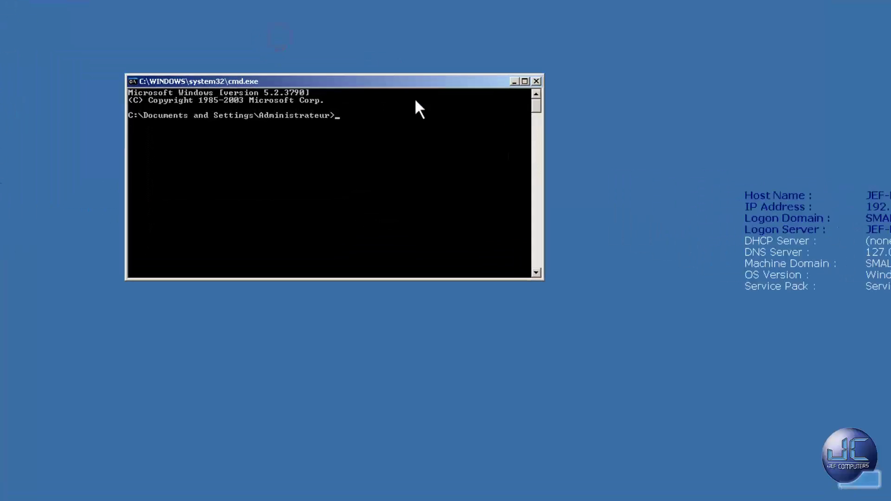
# Step: Switch to the D: drive and change the working directory to D:\support\adprep
pyautogui.write('d:')
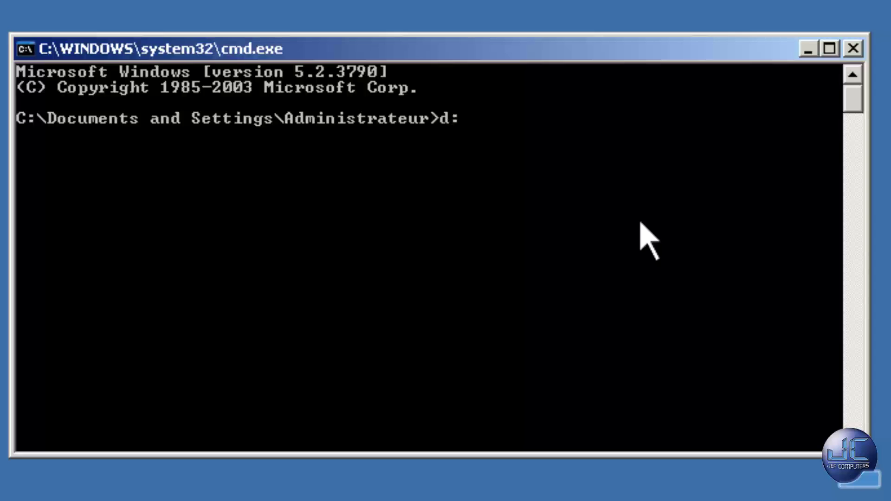
pyautogui.press('Return')
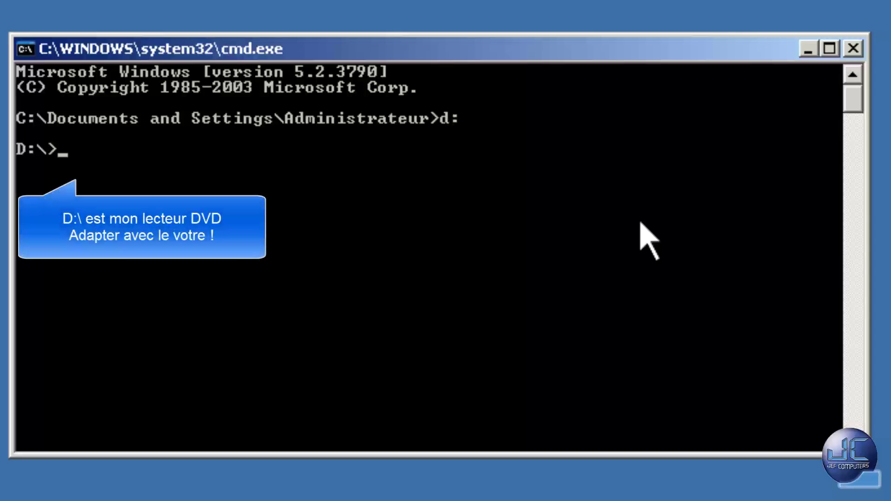
pyautogui.write('cd support')
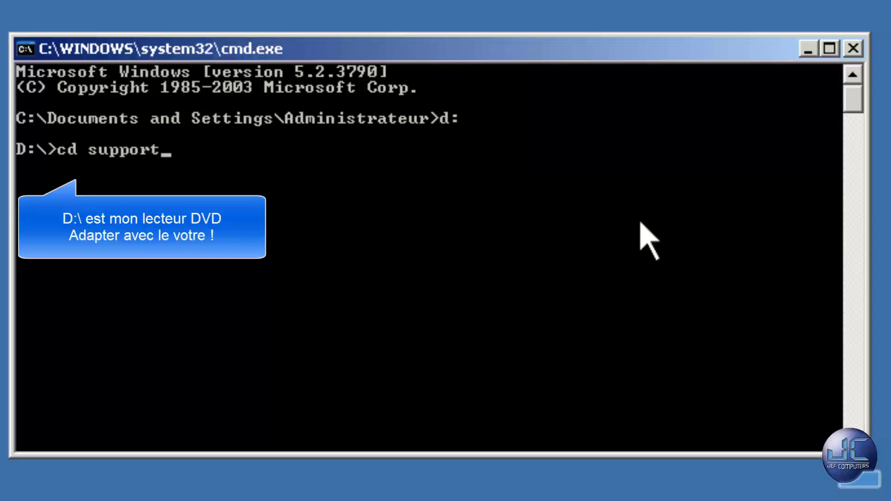
pyautogui.press('Return')
pyautogui.write('cd ')
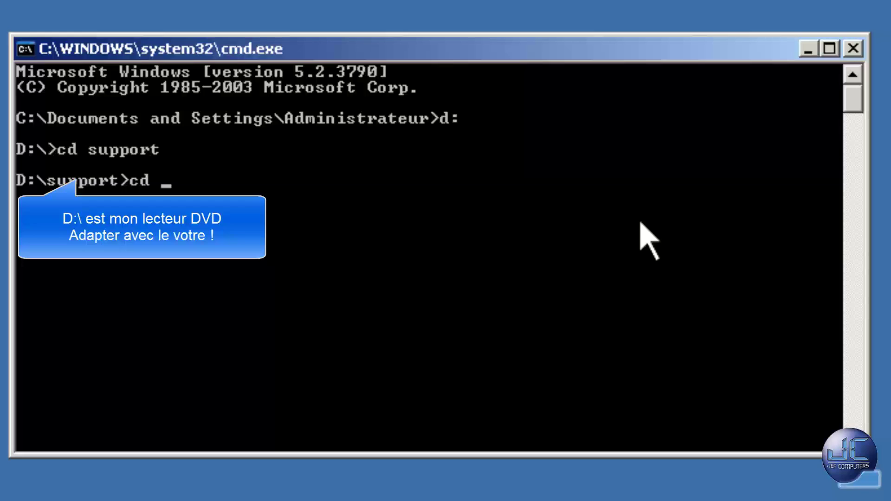
pyautogui.write('adprep')
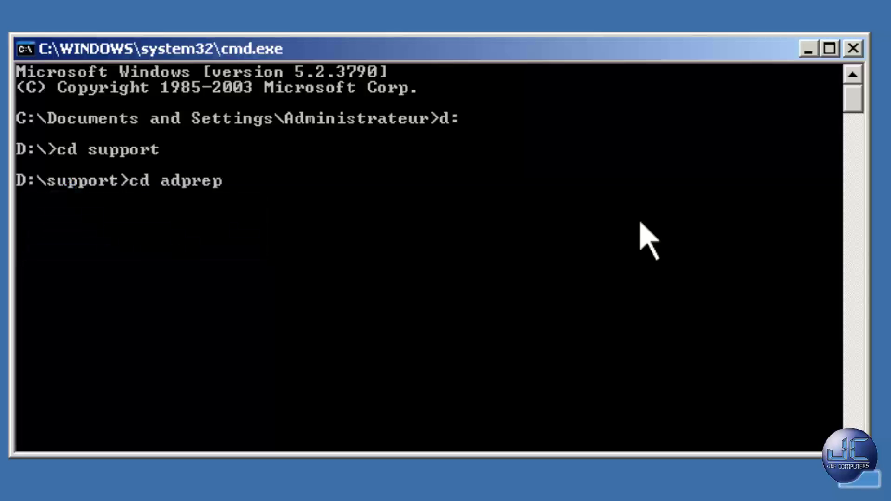
pyautogui.press('Return')
# Step: Prepare the forest by running adprep.exe /forestprep and answer C to continue
pyautogui.write('adpre')
pyautogui.press('Tab')
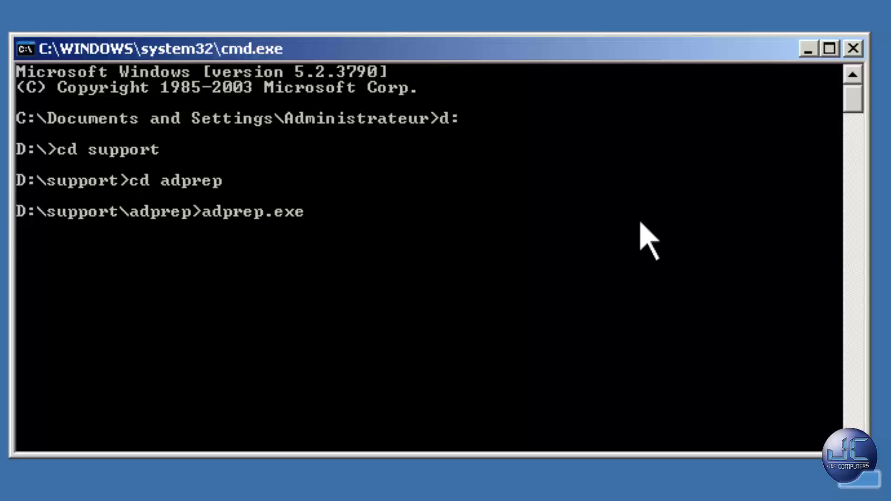
pyautogui.write('/forestprep')
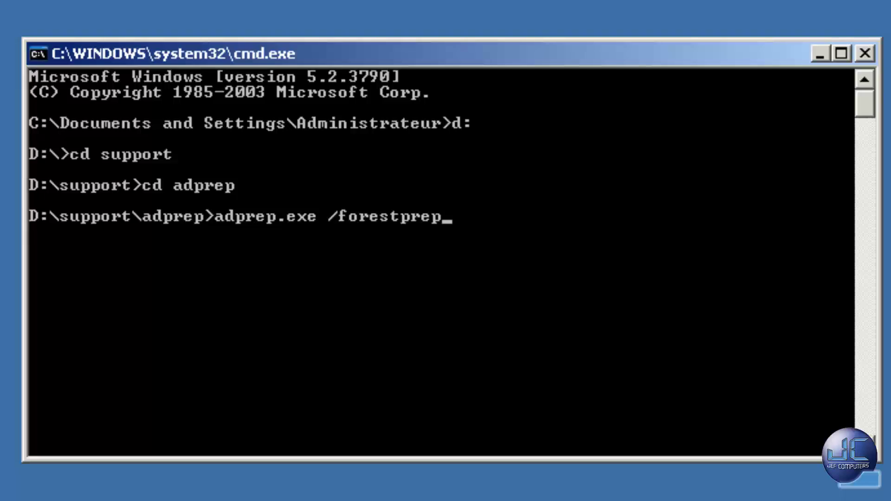
pyautogui.press('Return')
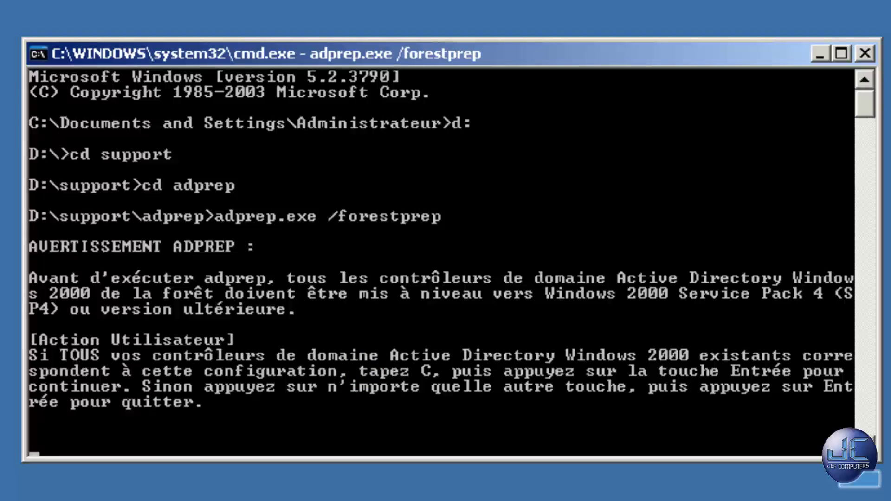
pyautogui.write('c')
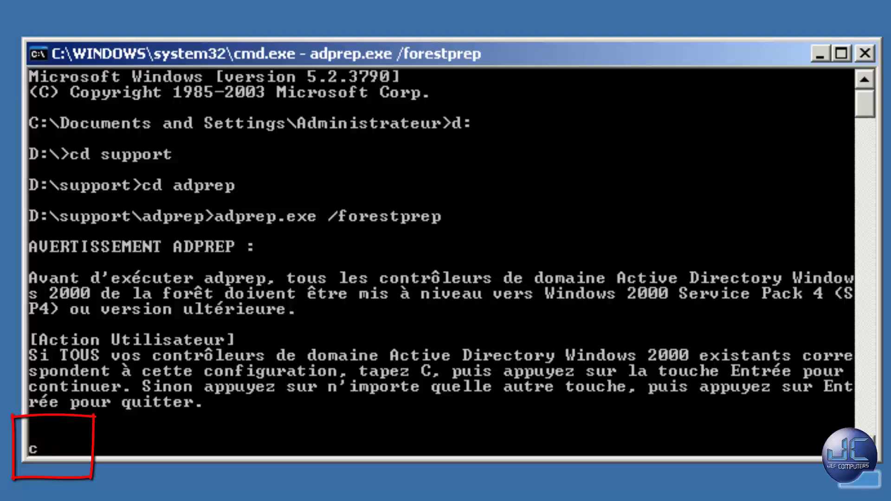
pyautogui.press('Return')
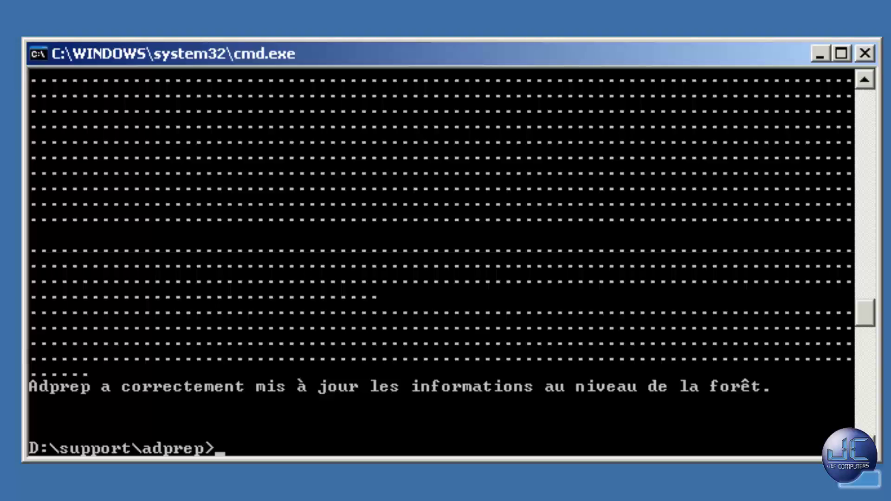
# Step: Prepare the domain and its group policies by running adprep.exe /domainprep /gpprep
pyautogui.write('adprep.exe /domain')
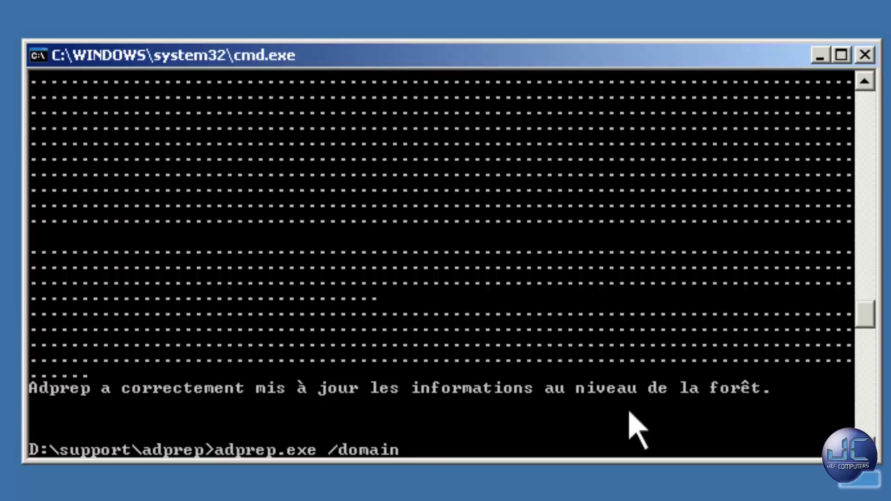
pyautogui.press('BackSpace')
pyautogui.write('prep /gpprep')
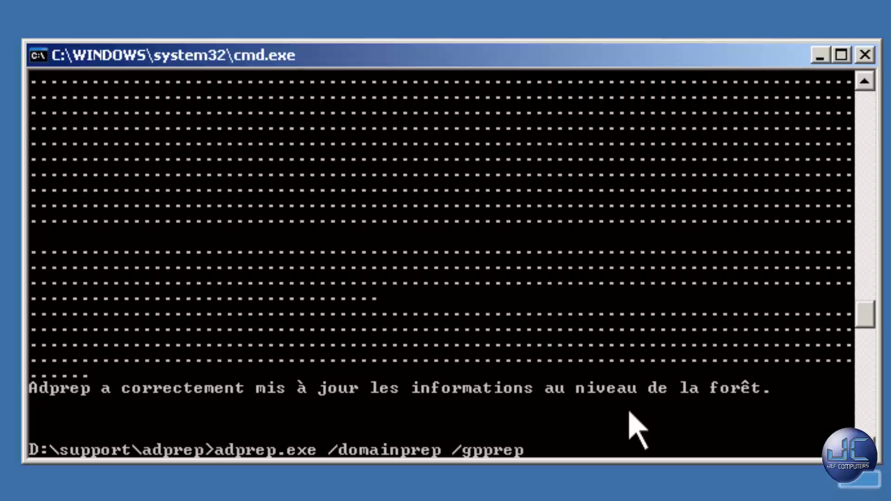
pyautogui.press('Return')
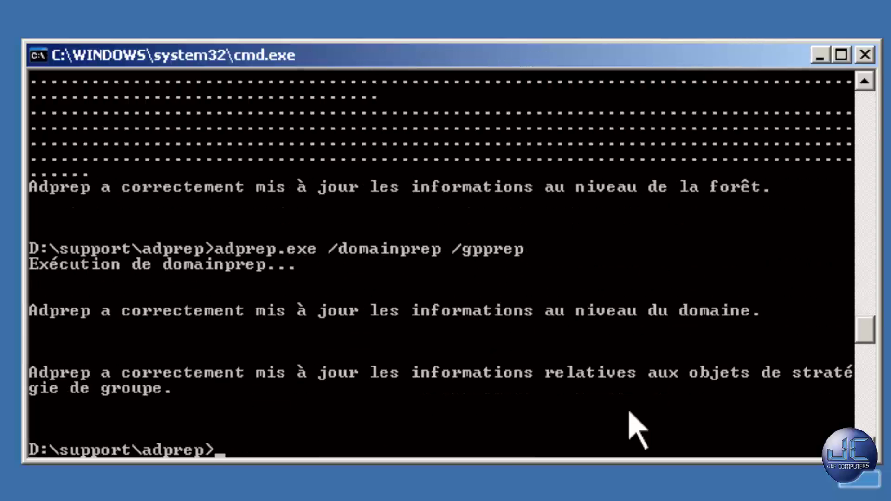
pyautogui.click(343, 248)
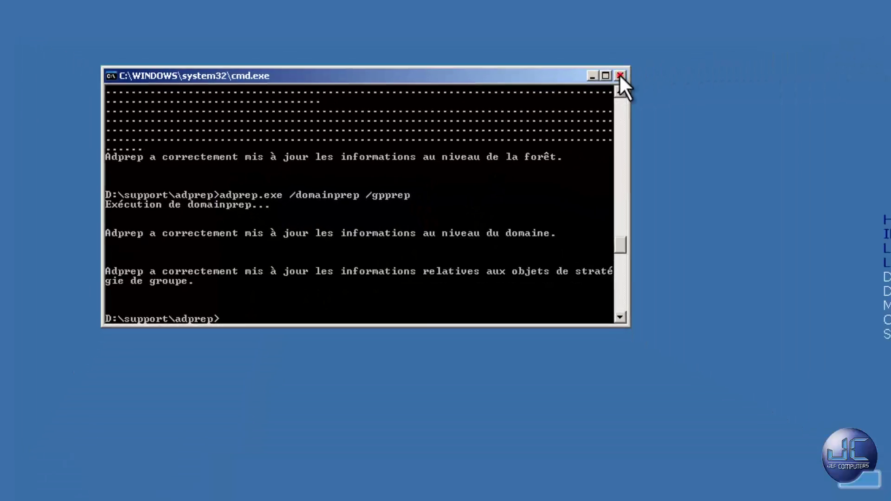
# Step: Close the Command Prompt, launch the Windows Server 2008 R2 setup from the CD drive and start the installation
pyautogui.click(864, 55)
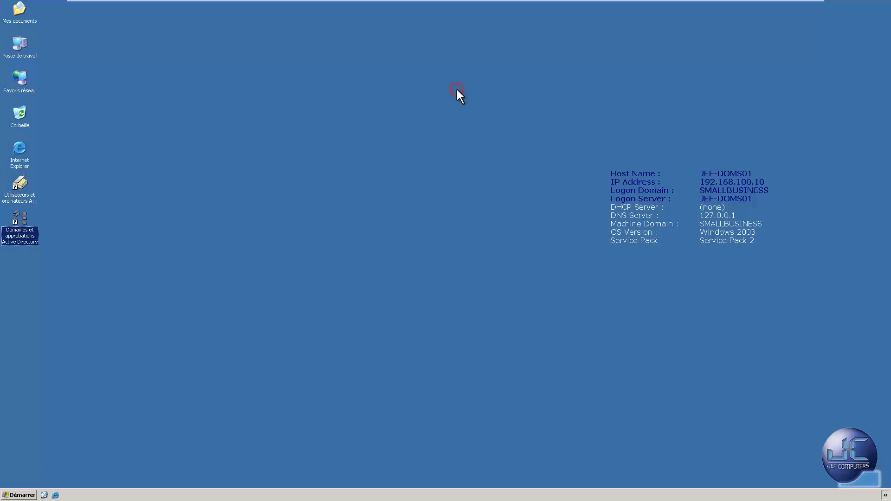
pyautogui.doubleClick(18, 45)
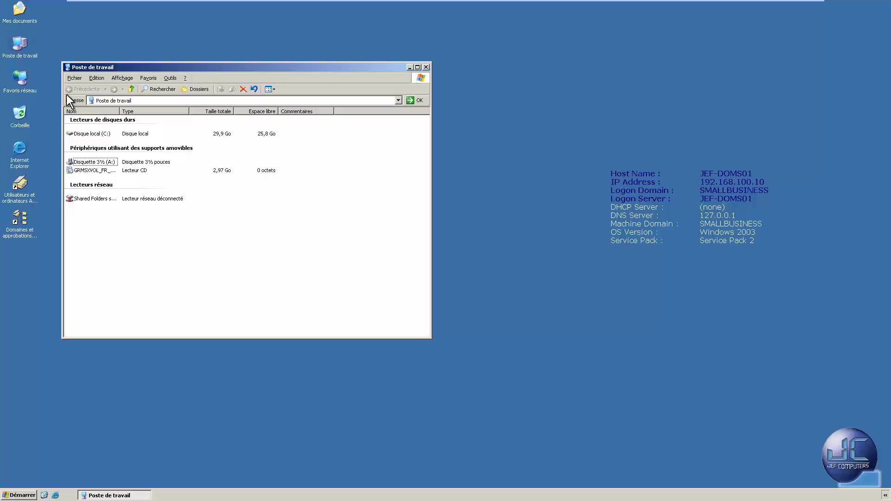
pyautogui.doubleClick(119, 71)
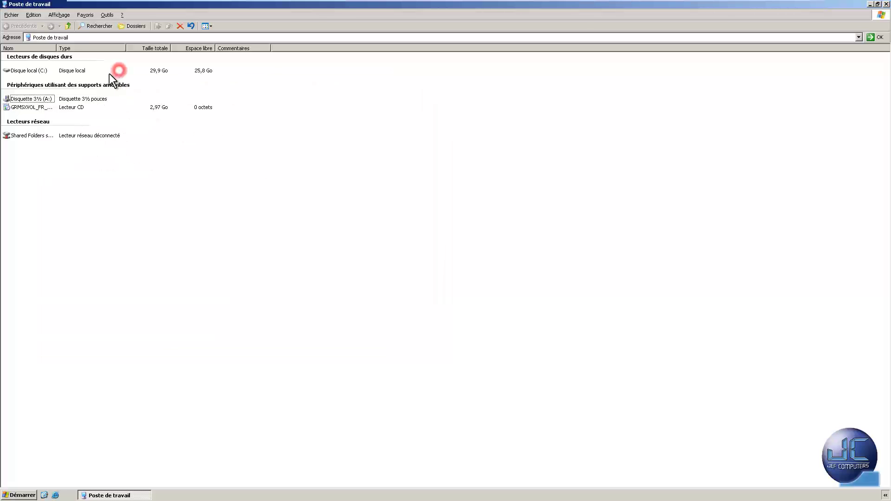
pyautogui.doubleClick(23, 107)
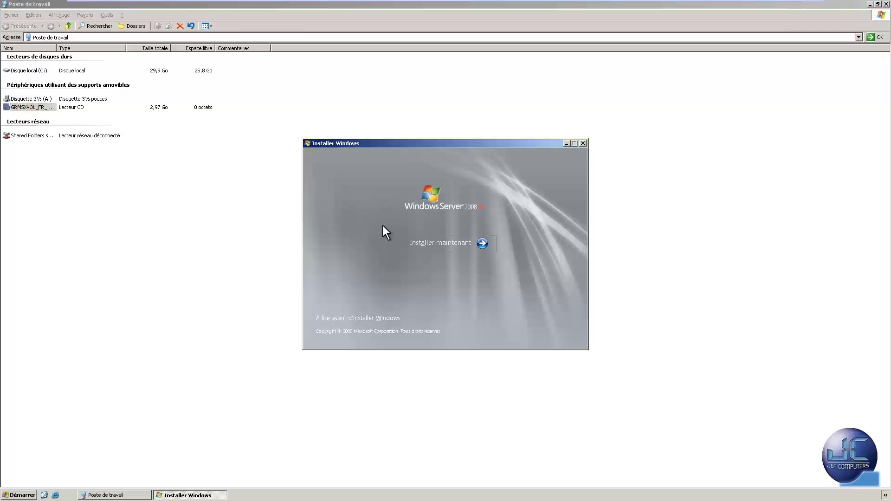
pyautogui.click(453, 239)
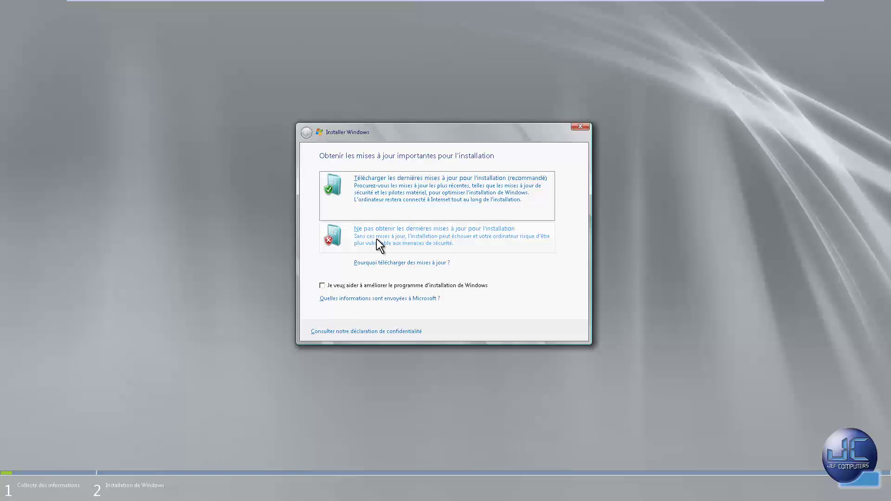
# Step: Skip the latest installation updates and select Windows Server 2008 R2 Standard (installation complète) as the operating system to install
pyautogui.click(449, 235)
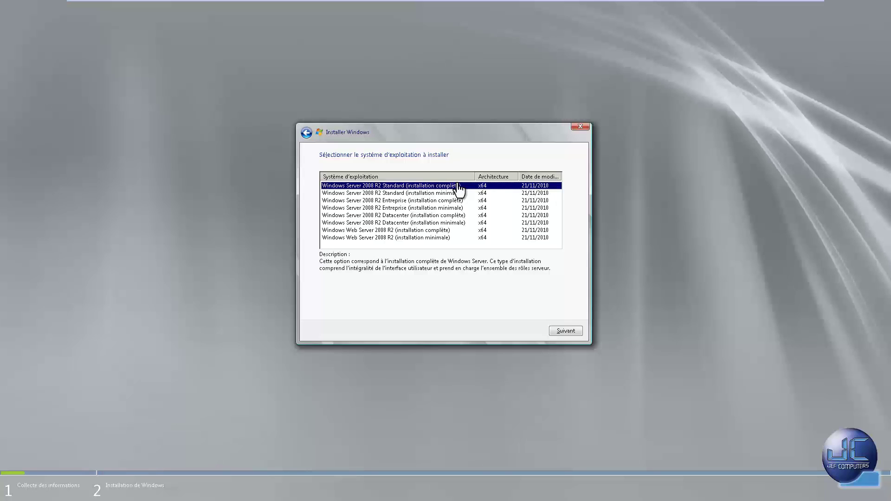
pyautogui.click(419, 202)
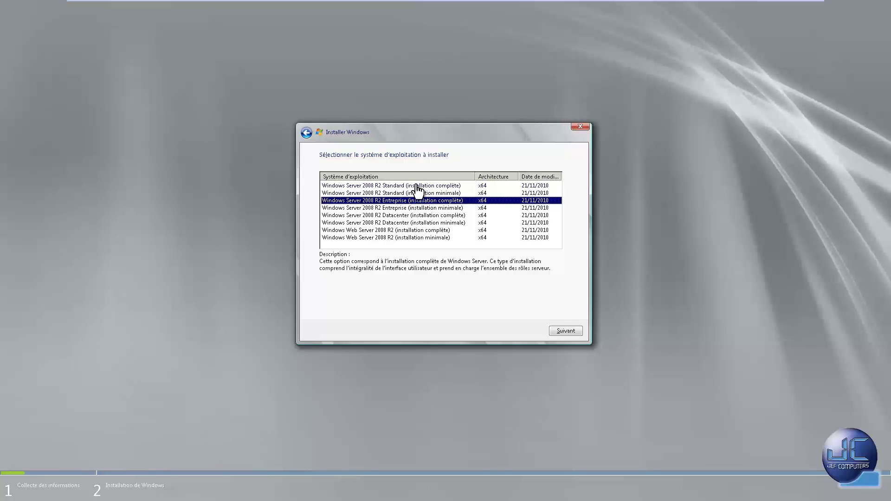
pyautogui.click(416, 185)
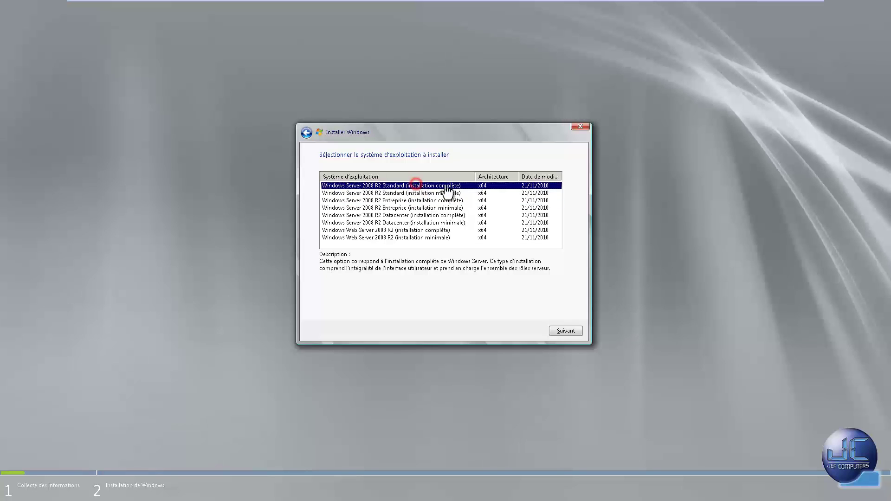
pyautogui.click(564, 331)
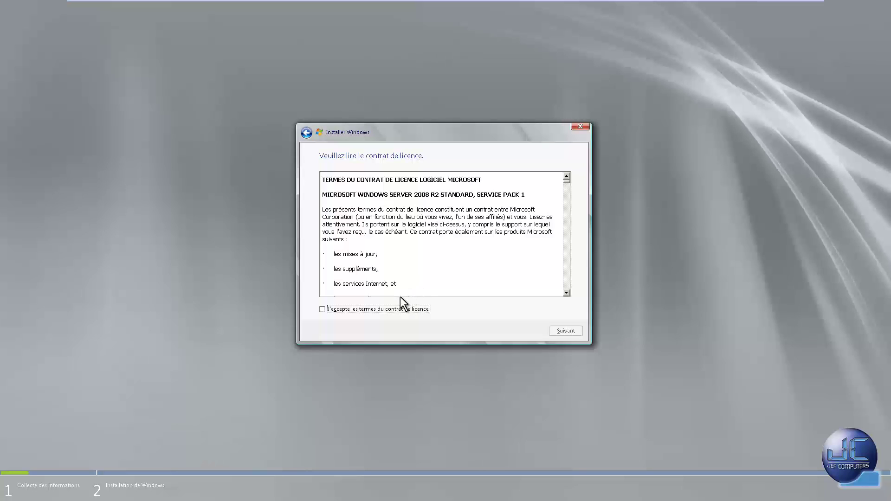
# Step: Accept the licence terms and carry out the Mise à niveau installation past the compatibility report to the restart
pyautogui.click(394, 307)
pyautogui.click(565, 331)
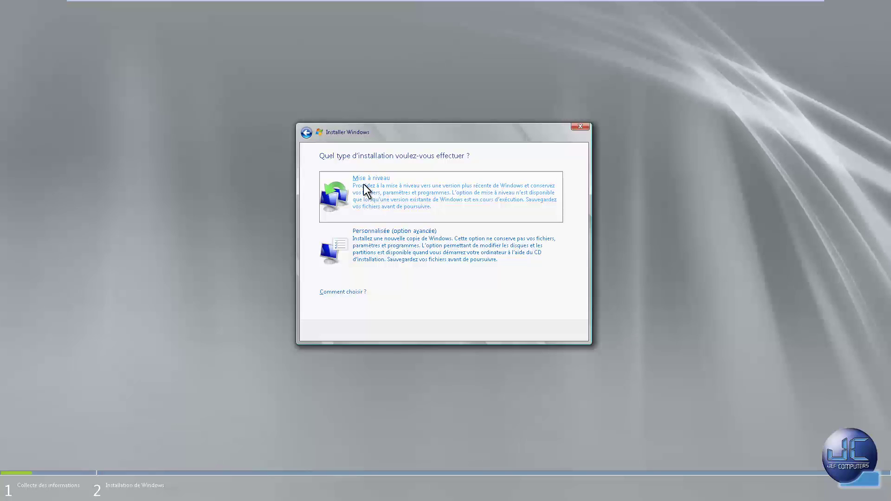
pyautogui.click(381, 182)
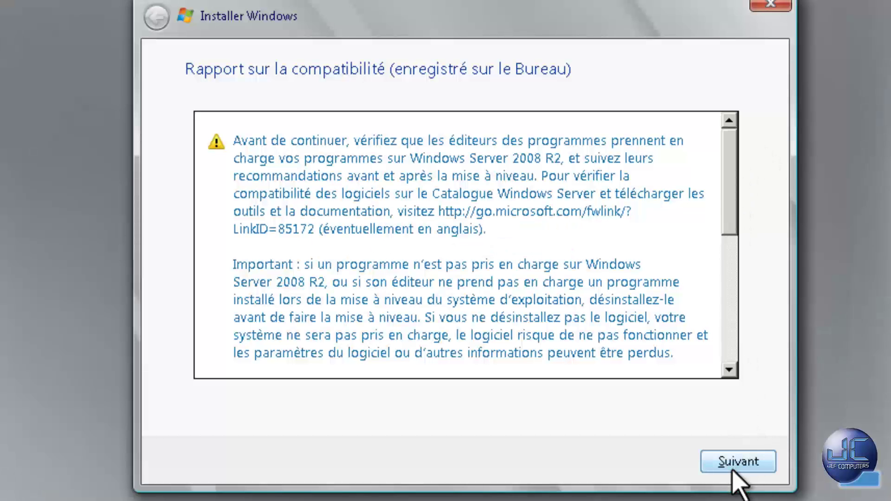
pyautogui.click(564, 332)
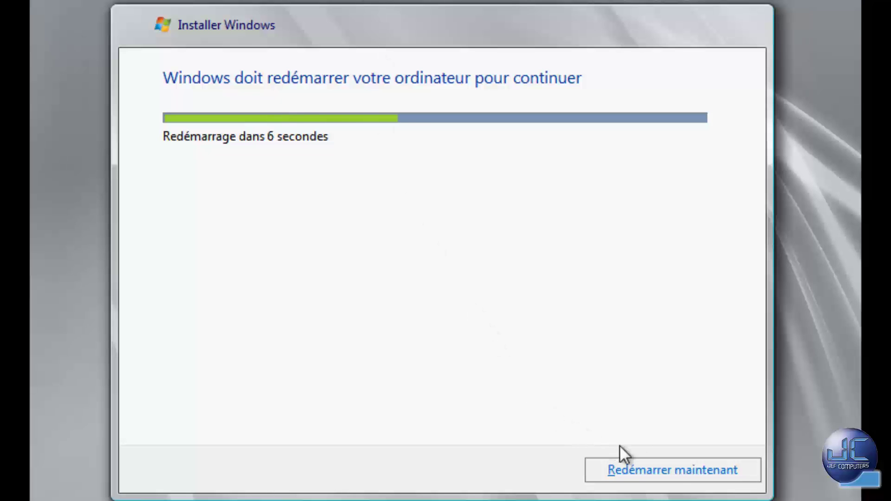
pyautogui.click(671, 469)
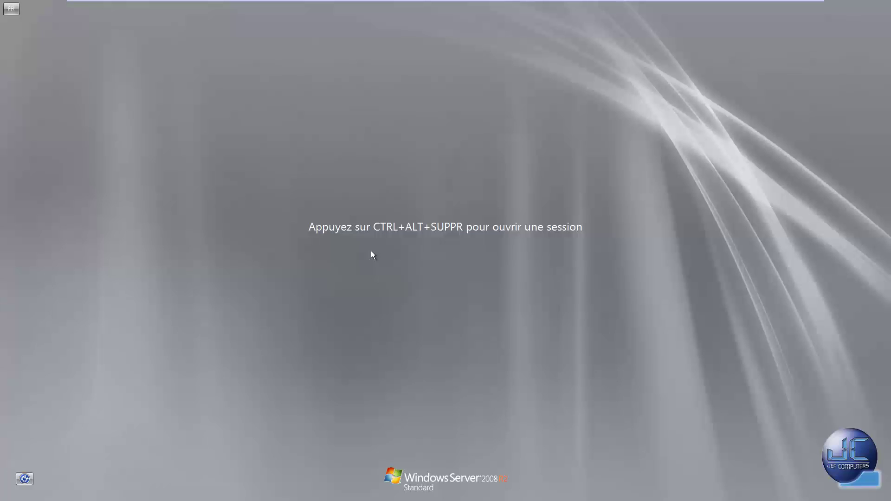
# Step: Log on to the SMALLBUSINESS domain with the Administrateur account by entering its password
pyautogui.hotkey('ctrl', 'alt', 'Delete')
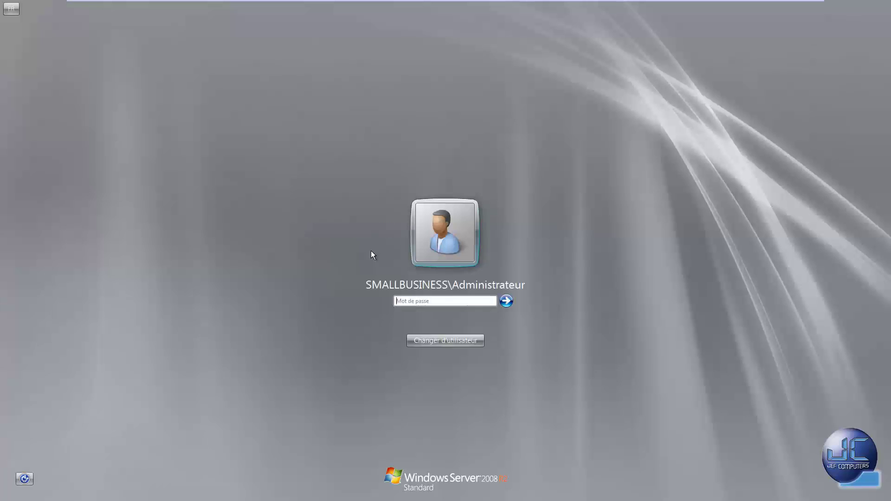
pyautogui.press('Return')
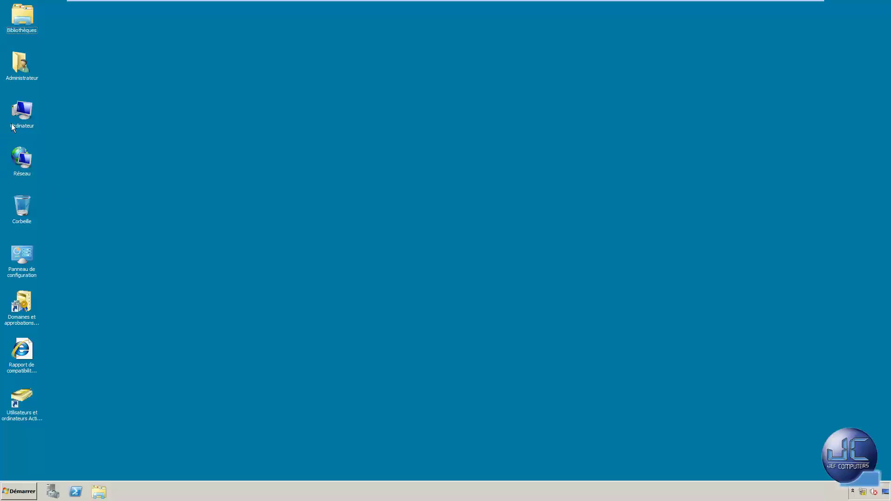
# Step: Check the Windows edition, computer name and domain in the computer's system information and system properties, closing both windows
pyautogui.rightClick(20, 118)
pyautogui.click(54, 191)
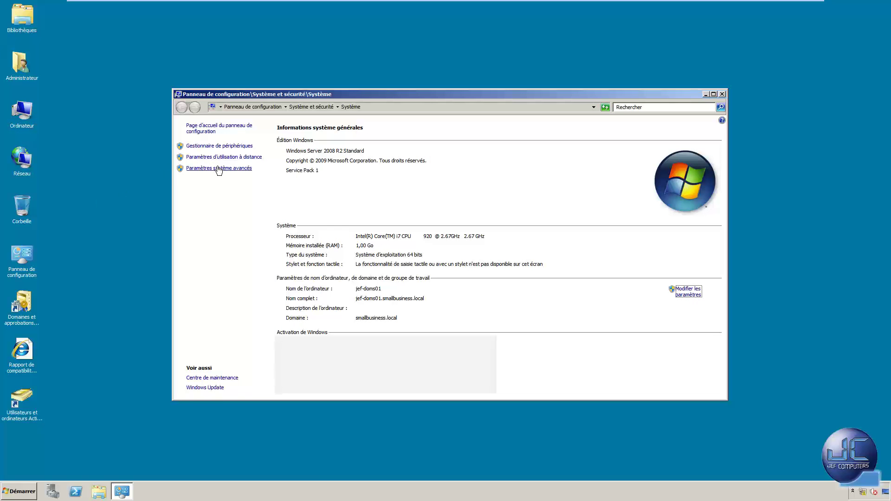
pyautogui.click(219, 168)
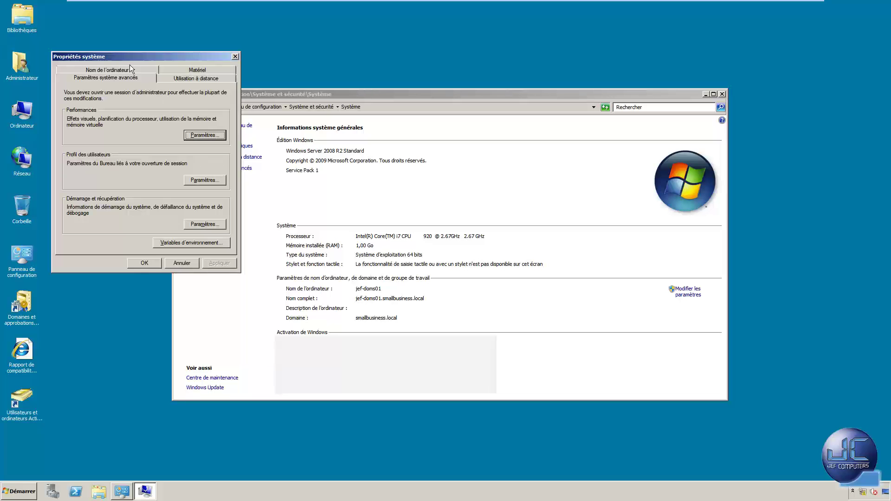
pyautogui.click(136, 70)
pyautogui.moveTo(146, 56); pyautogui.dragTo(360, 135)
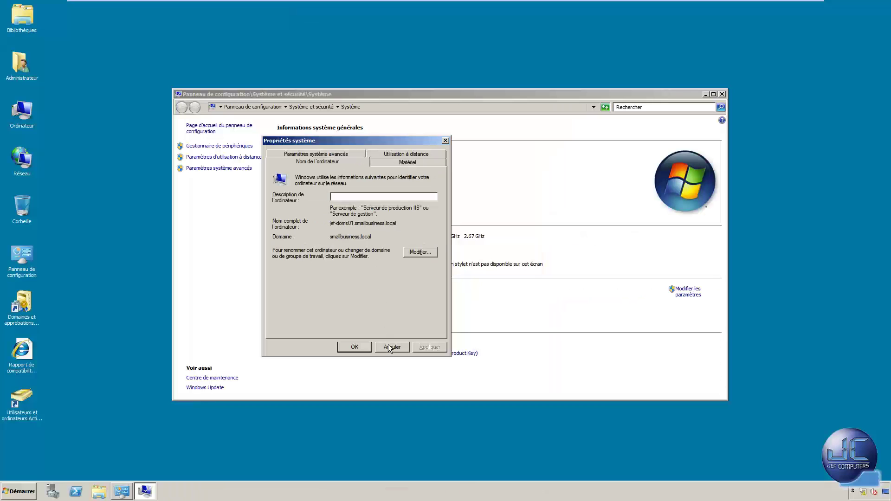
pyautogui.click(391, 347)
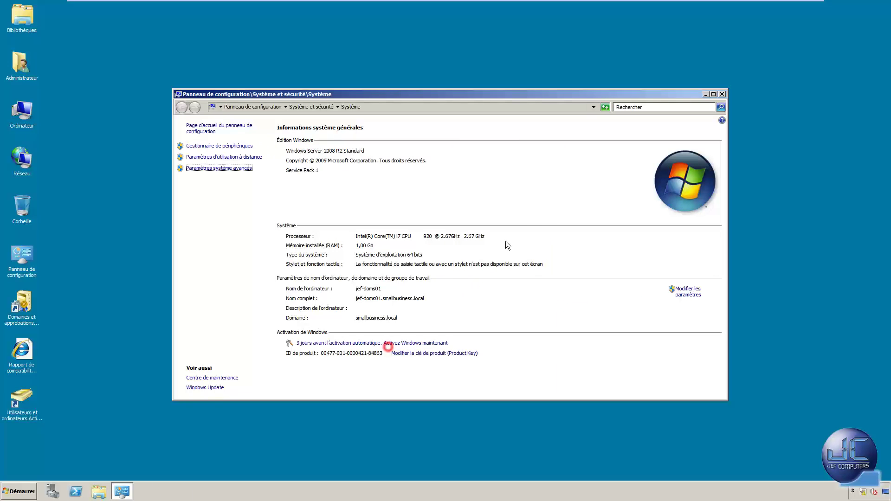
pyautogui.click(722, 94)
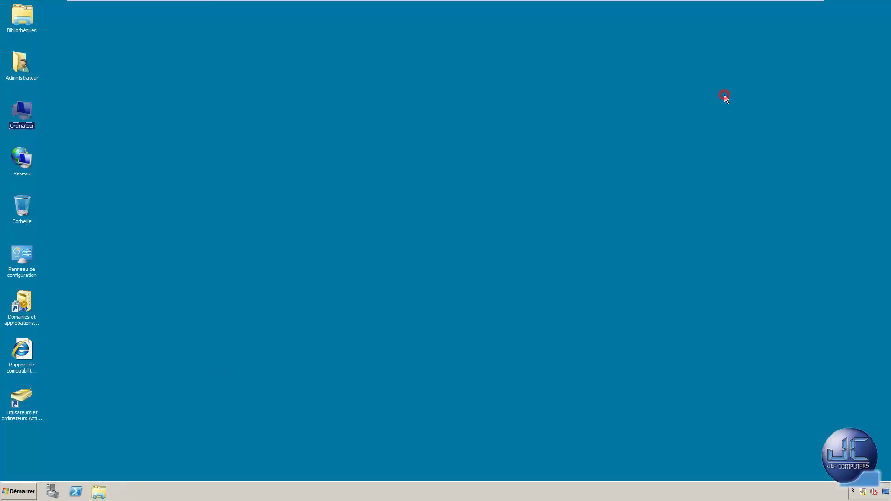
# Step: Open Active Directory Domains and Trusts and examine the domain functional levels available for smallbusiness.local without raising the level
pyautogui.click(21, 304)
pyautogui.press('Return')
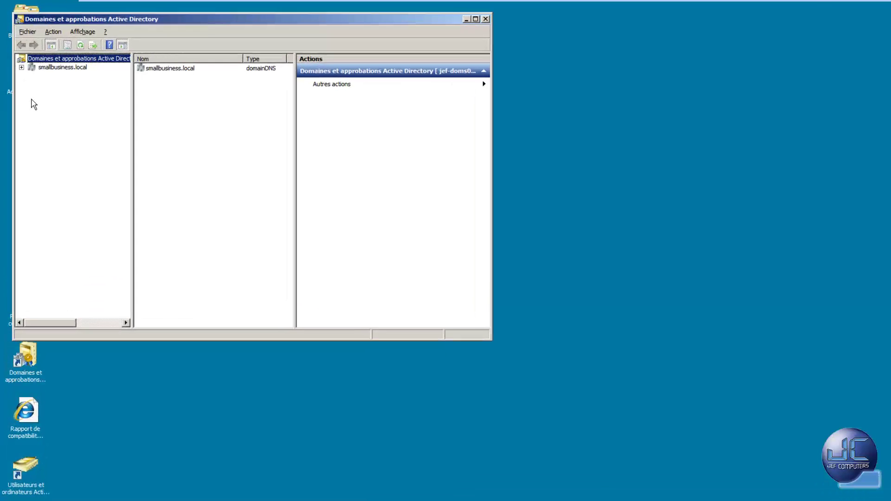
pyautogui.click(43, 69)
pyautogui.rightClick(48, 69)
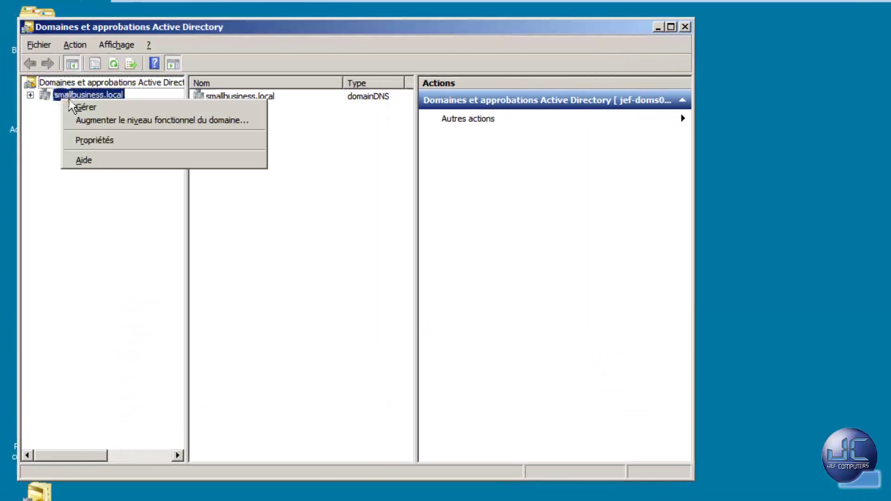
pyautogui.click(93, 121)
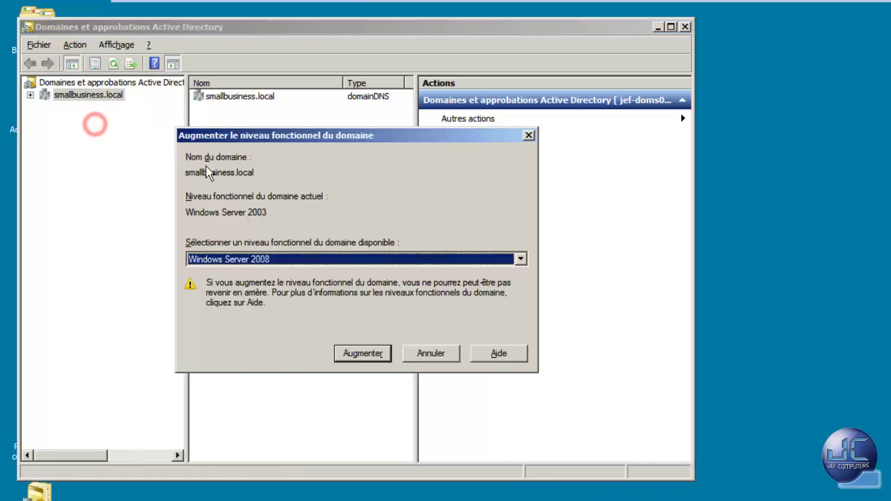
pyautogui.click(266, 261)
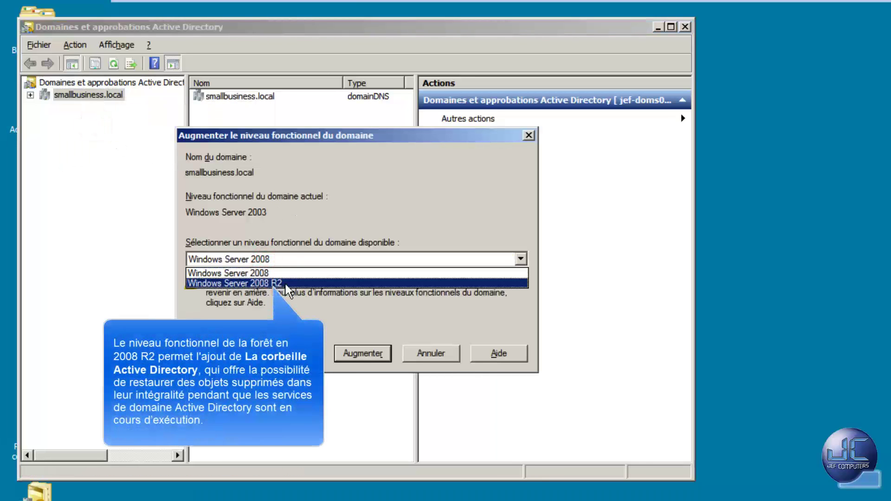
pyautogui.click(293, 262)
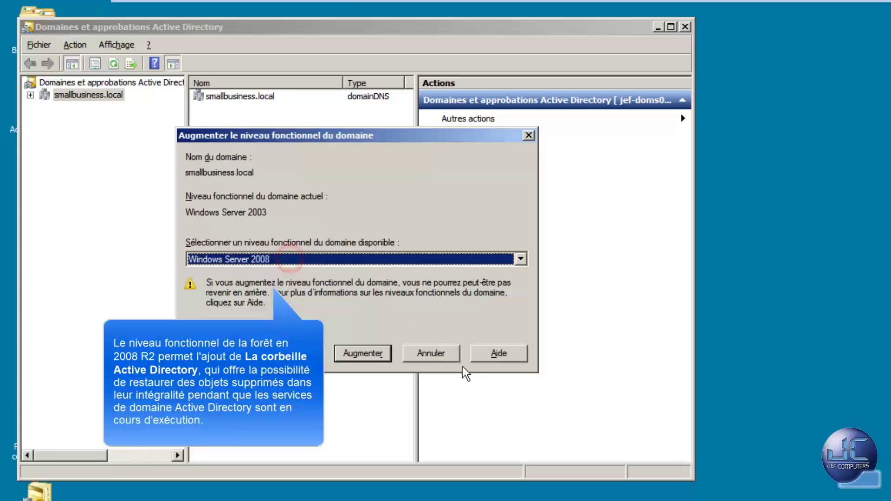
pyautogui.click(431, 352)
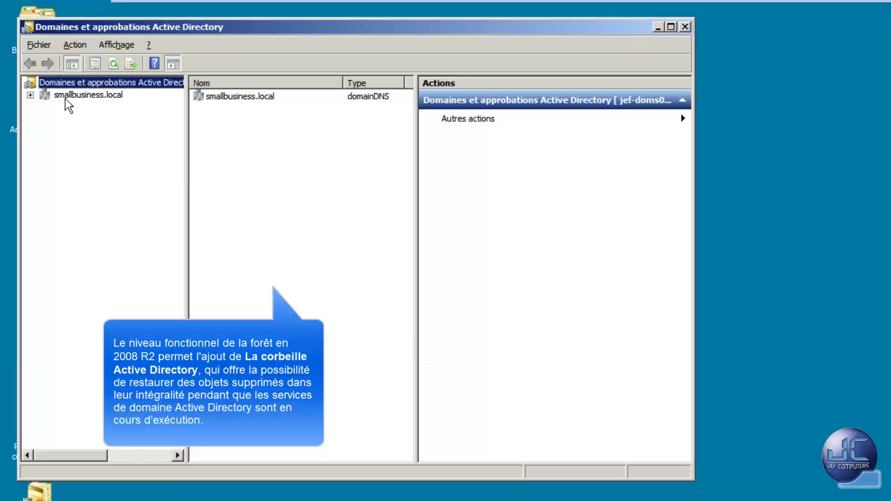
# Step: Examine the available forest functional levels without raising the level, and close Active Directory Domains and Trusts
pyautogui.rightClick(80, 85)
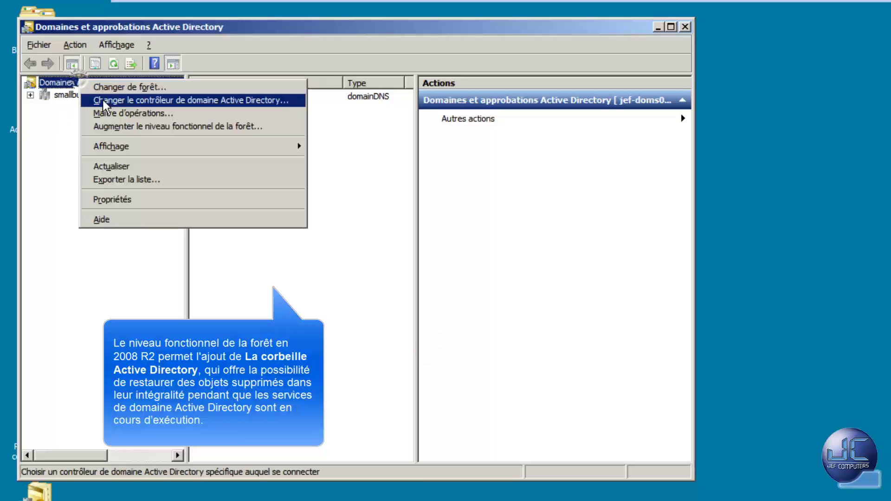
pyautogui.click(129, 124)
pyautogui.click(280, 260)
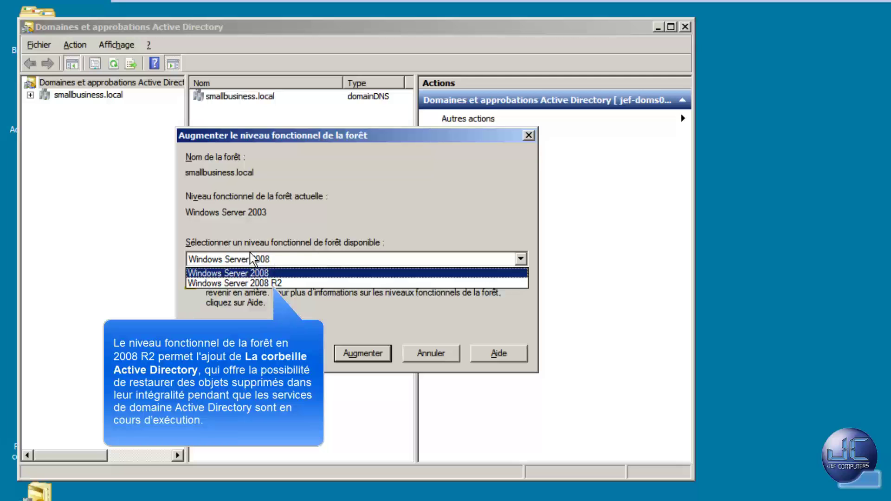
pyautogui.click(288, 258)
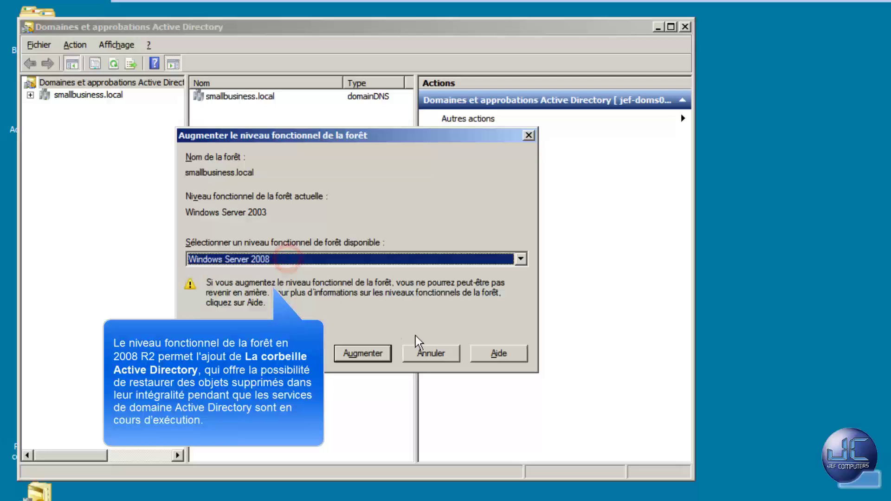
pyautogui.click(425, 352)
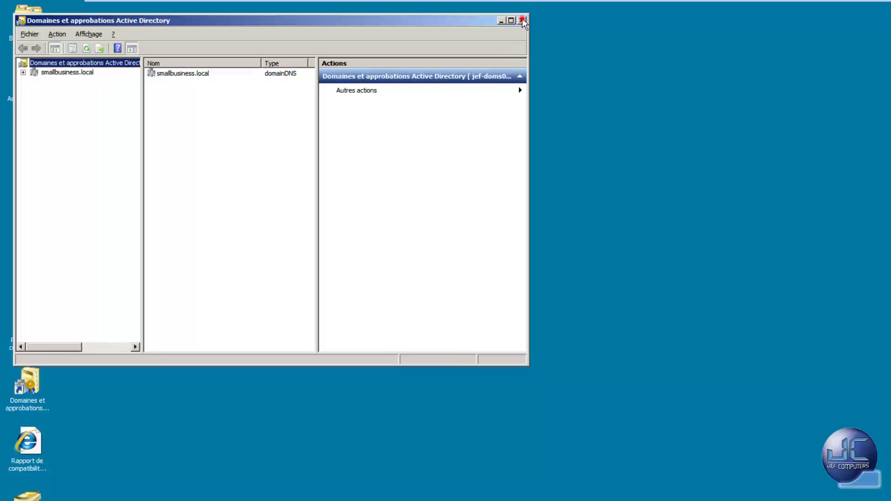
pyautogui.click(522, 20)
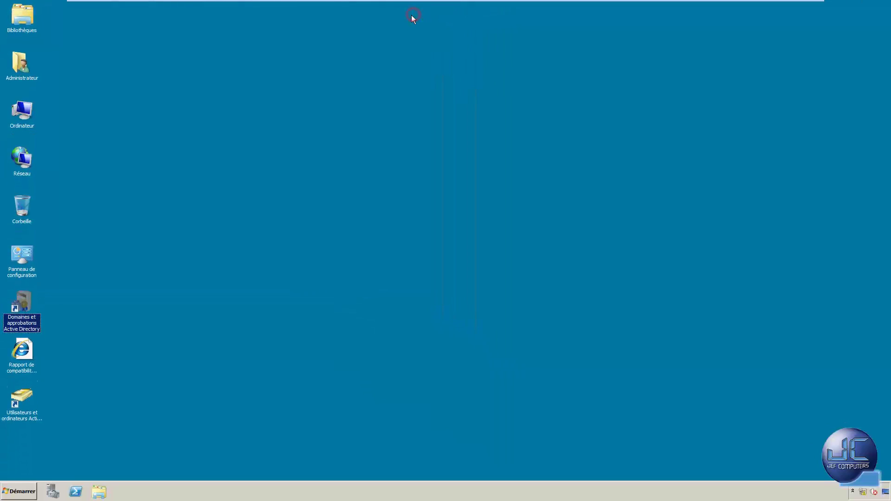
# Step: Open Server Manager and view the summary of the server's installed roles
pyautogui.click(53, 491)
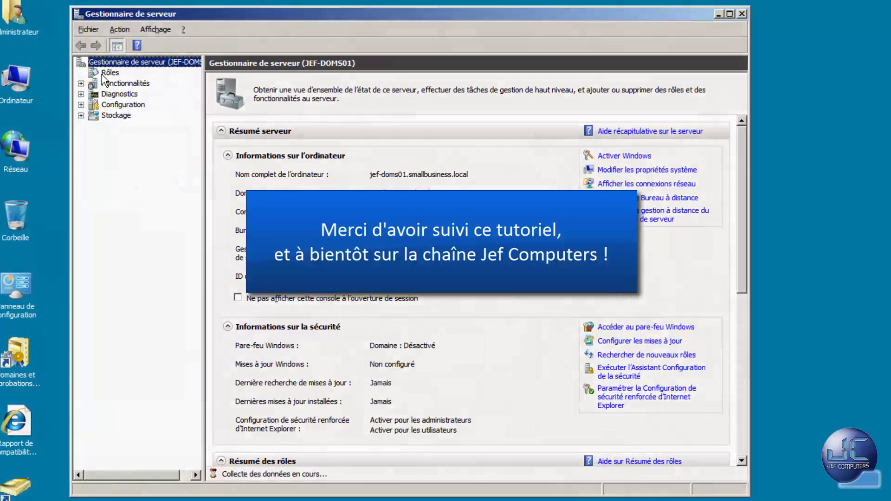
pyautogui.click(67, 107)
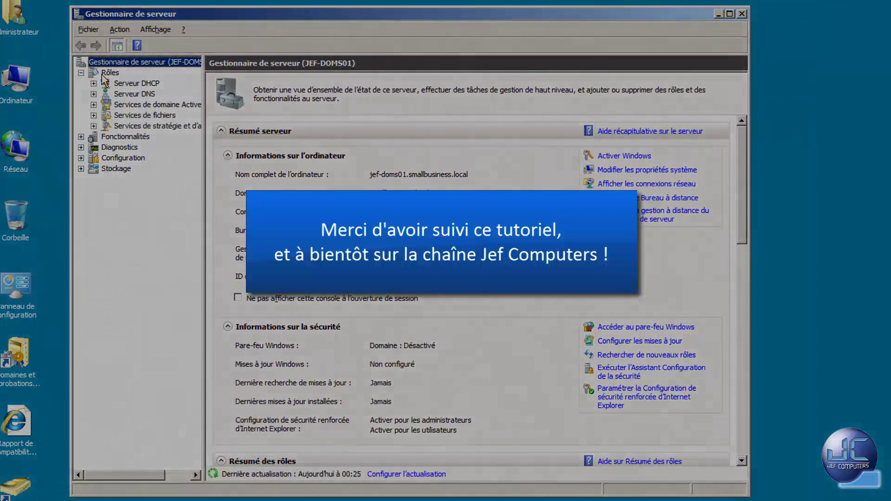
pyautogui.click(104, 74)
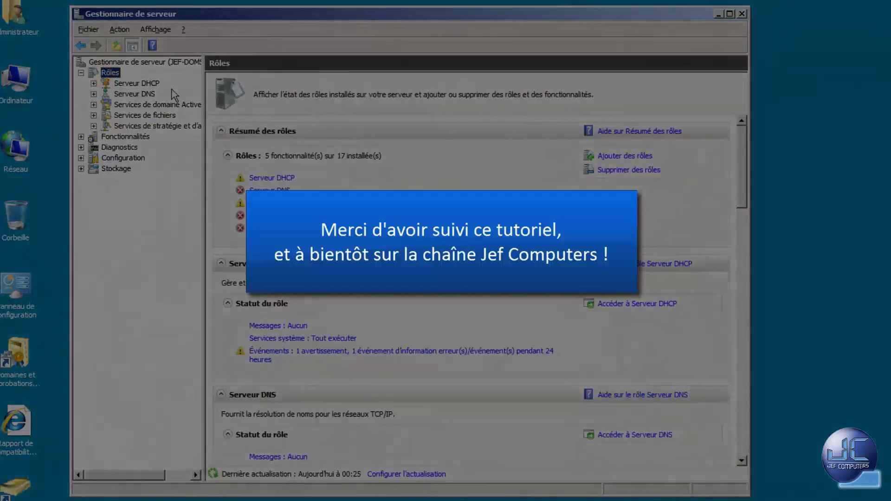